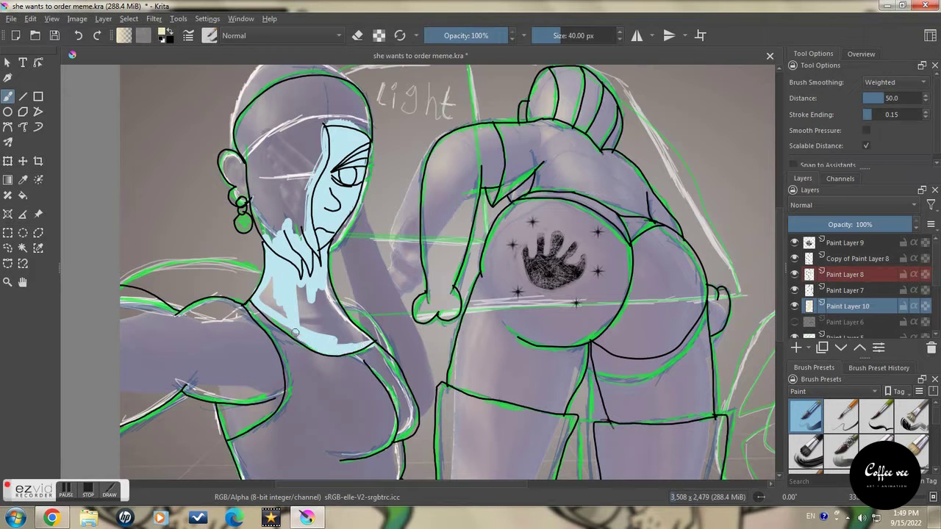
Fill the front figure's neck, shoulder and arm with the light skin colour, enlarging the brush to 63.34 px for the arm.
mouse_move(311, 299)
left_mouse_down()
mouse_move(325, 269)
mouse_move(366, 342)
mouse_move(349, 338)
mouse_move(328, 296)
mouse_move(337, 339)
mouse_move(313, 297)
left_mouse_up()
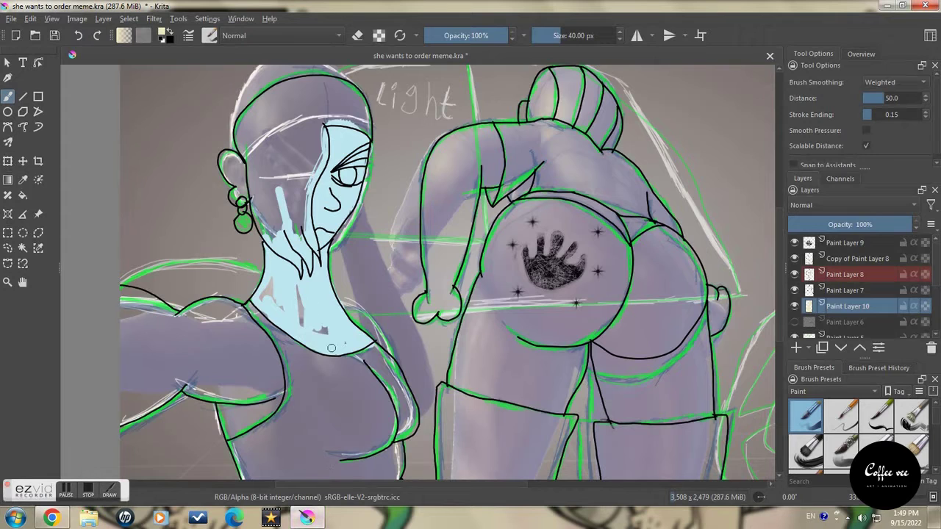
left_click_drag(332, 348, 294, 286)
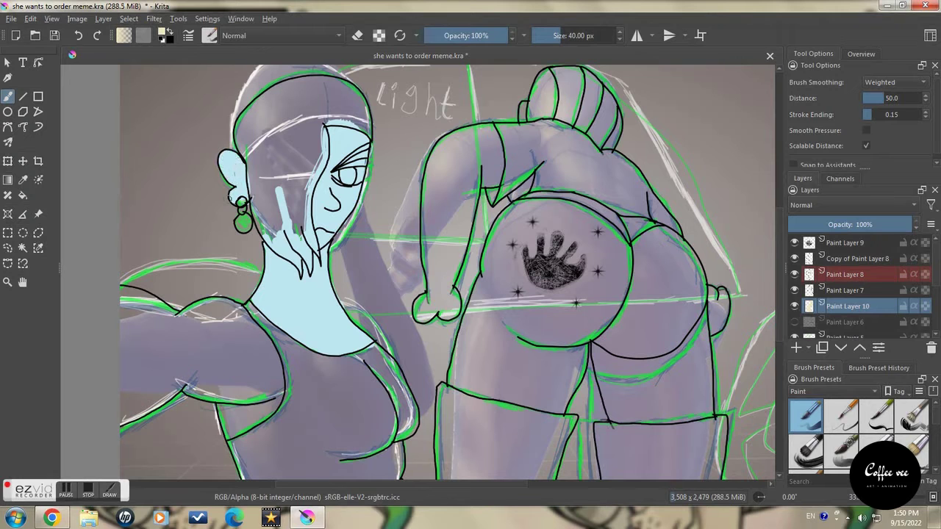
left_click_drag(185, 351, 170, 382)
left_click_drag(570, 36, 566, 36)
mouse_move(189, 358)
left_mouse_down()
mouse_move(152, 382)
mouse_move(178, 379)
mouse_move(122, 418)
mouse_move(189, 374)
mouse_move(177, 350)
mouse_move(143, 398)
mouse_move(157, 366)
mouse_move(124, 392)
mouse_move(136, 357)
mouse_move(163, 354)
mouse_move(166, 317)
mouse_move(124, 321)
mouse_move(169, 315)
mouse_move(126, 304)
mouse_move(122, 311)
mouse_move(136, 296)
mouse_move(209, 343)
mouse_move(178, 326)
mouse_move(214, 301)
mouse_move(246, 314)
mouse_move(279, 385)
mouse_move(257, 331)
left_mouse_up()
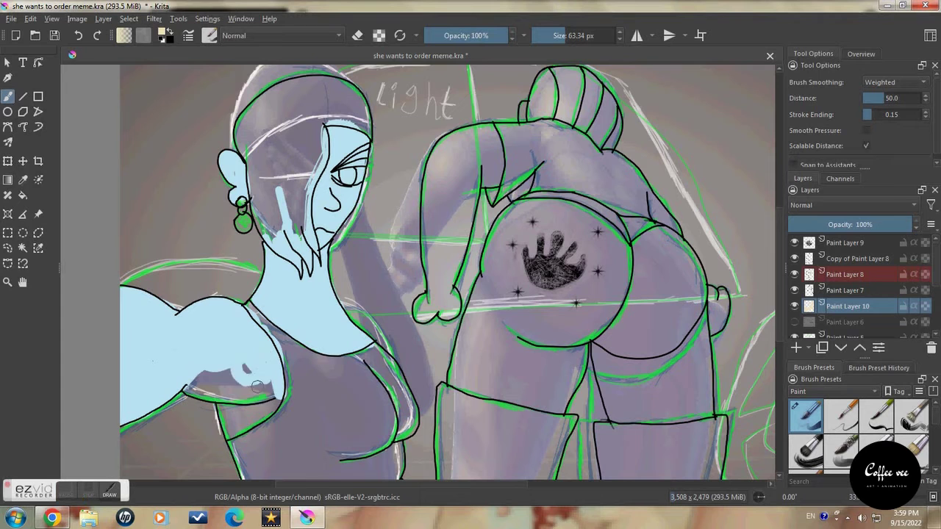
mouse_move(257, 386)
left_mouse_down()
mouse_move(272, 405)
mouse_move(250, 415)
mouse_move(230, 394)
left_mouse_up()
left_click_drag(230, 434, 224, 412)
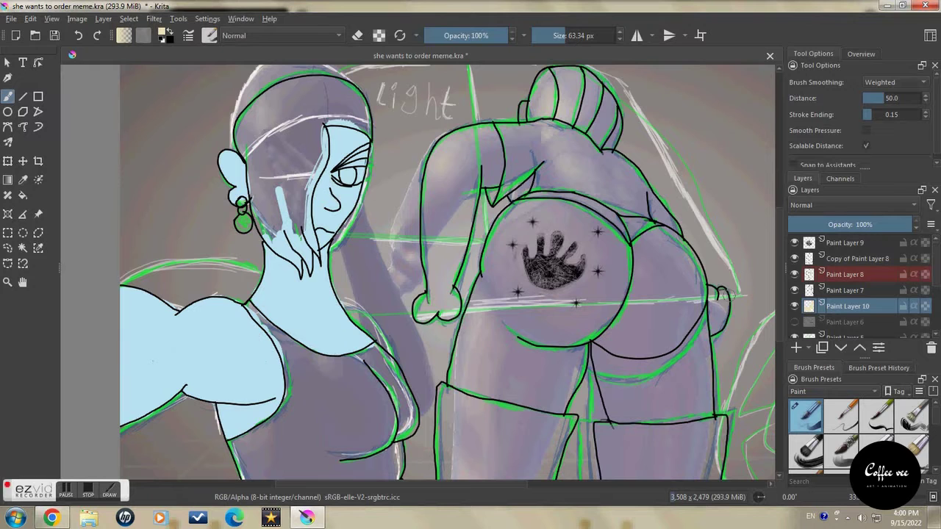
Pick a near-black colour and fill the front figure's hair beside the face.
left_click(164, 33)
left_click(449, 207)
left_click_drag(409, 163, 403, 151)
left_click_drag(449, 209, 440, 228)
left_click(397, 145)
left_click(538, 390)
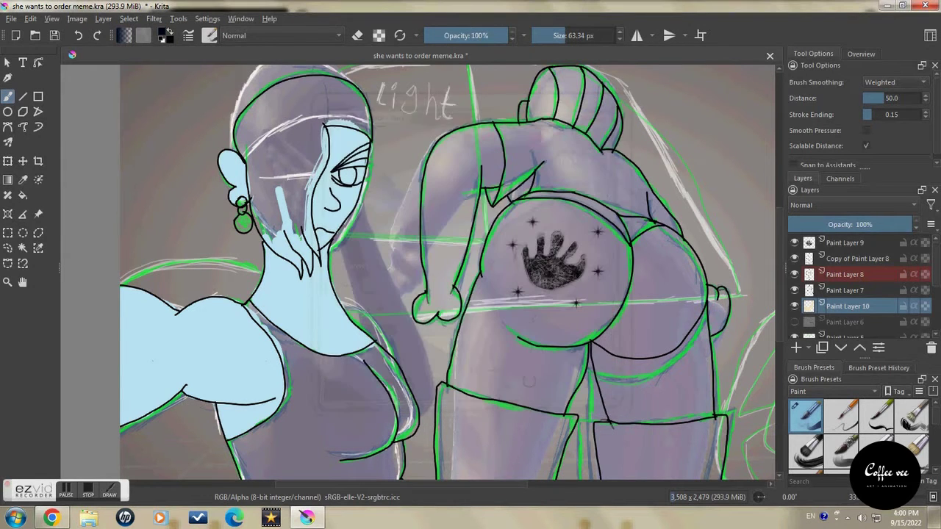
mouse_move(287, 124)
left_mouse_down()
mouse_move(279, 198)
mouse_move(291, 191)
left_mouse_up()
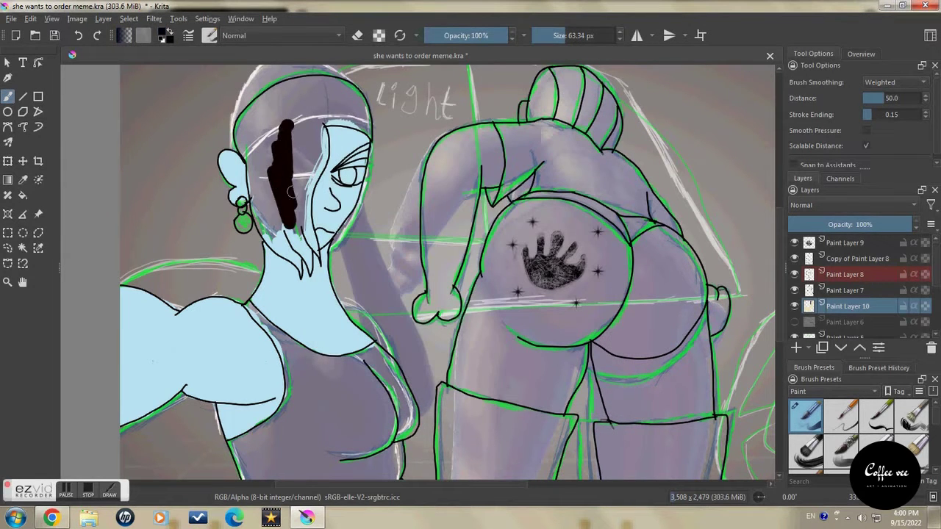
left_click(166, 34)
left_click(538, 390)
mouse_move(292, 118)
left_mouse_down()
mouse_move(274, 142)
mouse_move(274, 225)
mouse_move(287, 248)
mouse_move(272, 239)
mouse_move(271, 198)
mouse_move(255, 172)
mouse_move(290, 133)
mouse_move(245, 149)
mouse_move(250, 111)
mouse_move(284, 164)
mouse_move(315, 123)
mouse_move(301, 104)
mouse_move(337, 107)
mouse_move(314, 111)
mouse_move(368, 132)
mouse_move(357, 95)
mouse_move(341, 92)
mouse_move(306, 89)
mouse_move(253, 111)
mouse_move(292, 85)
mouse_move(351, 90)
mouse_move(262, 94)
mouse_move(324, 109)
mouse_move(303, 250)
mouse_move(301, 215)
mouse_move(323, 134)
mouse_move(309, 199)
left_mouse_up()
Lower the opacity of Paint Layer 10 to 48% and choose a pale swatch and a different brush preset.
left_click(850, 224)
left_click(829, 421)
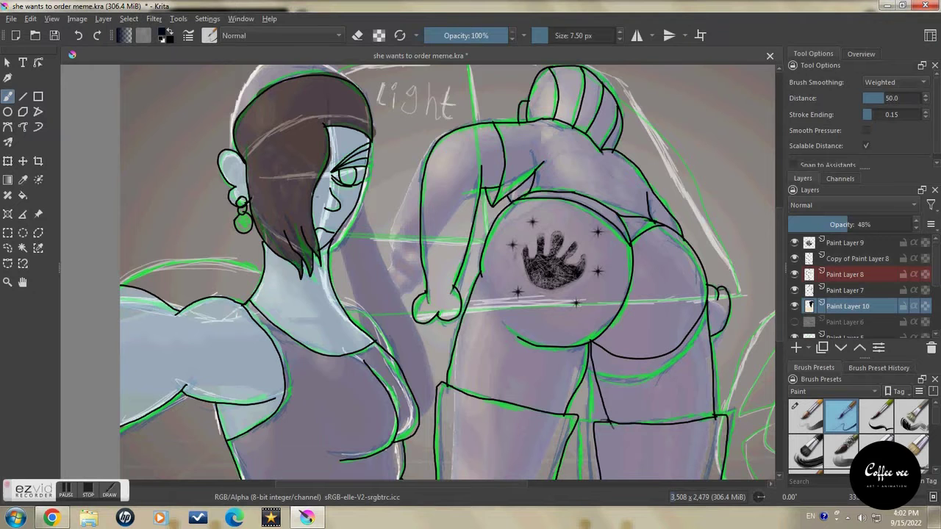
left_click(163, 32)
left_click(577, 130)
left_click(577, 149)
left_click(539, 389)
left_click(876, 417)
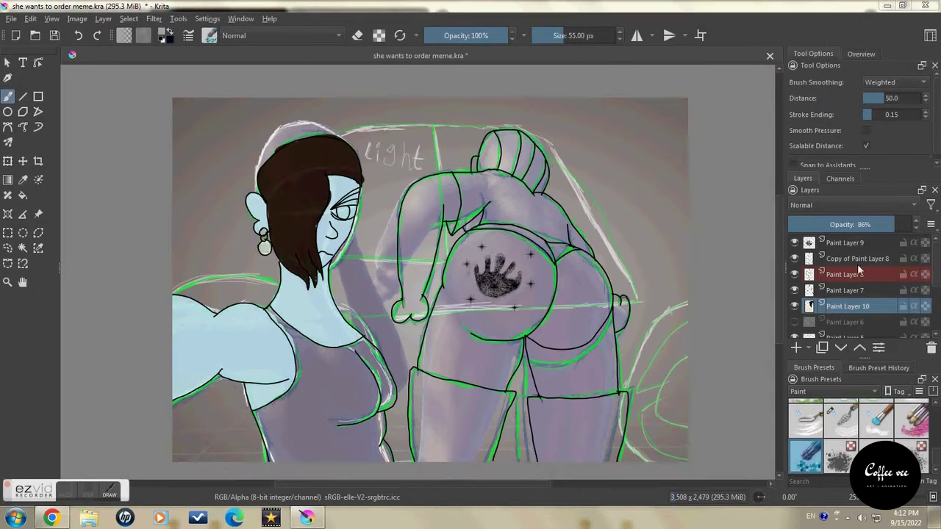
Fill the front figure's eyebrow with the near-black colour using a 16 px brush.
scroll(321, 209, "up", 2)
scroll(323, 210, "up", 1)
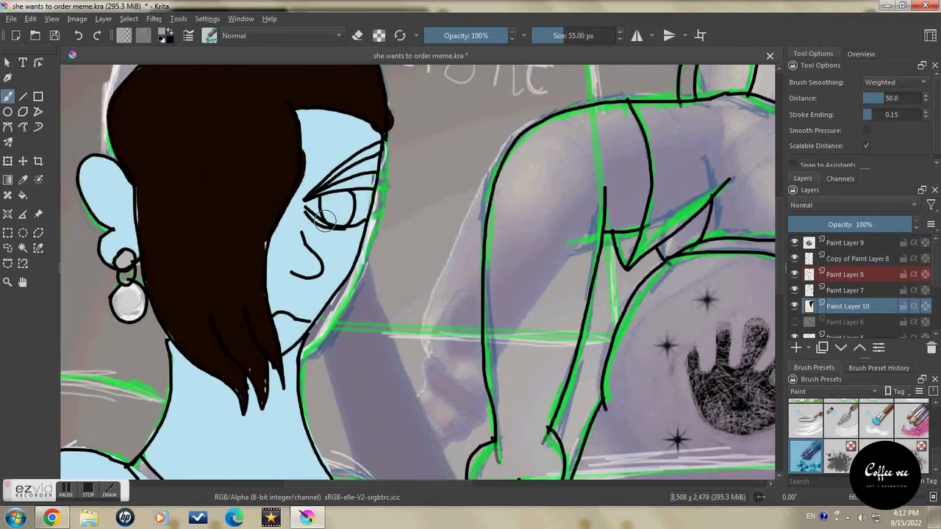
left_click(23, 180)
left_click_drag(935, 455, 935, 413)
left_click(876, 417)
left_click(367, 153)
key("b")
left_click_drag(374, 146, 342, 171)
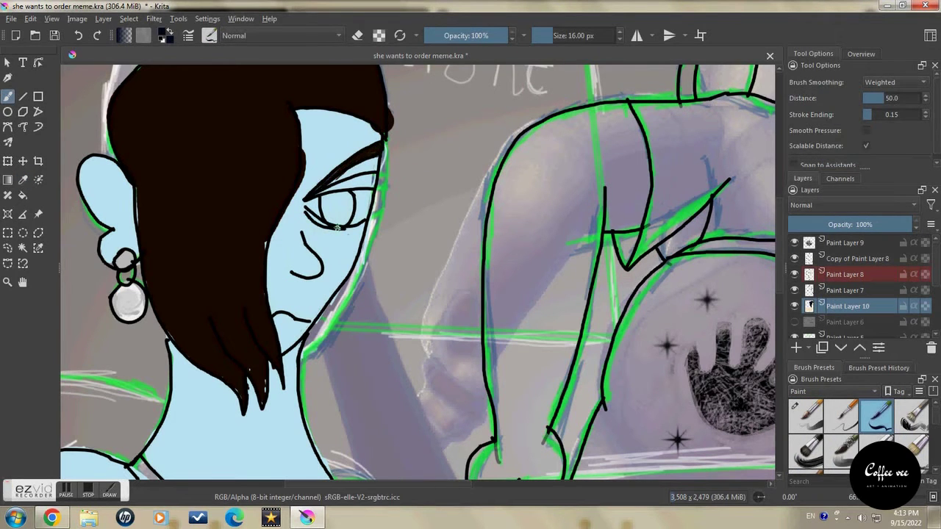
Set the foreground colour to white, swap and redefine the other colour, and set the brush size to 10.67 px.
left_click(161, 34)
left_click_drag(368, 197, 258, 276)
left_click(537, 389)
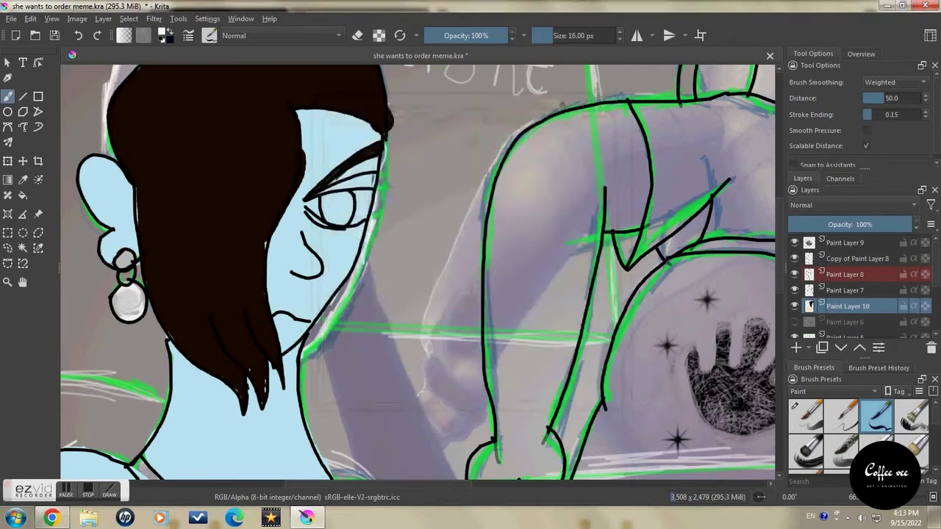
left_click(171, 32)
left_click(161, 33)
left_click(466, 131)
left_click_drag(399, 172, 398, 182)
key("Return")
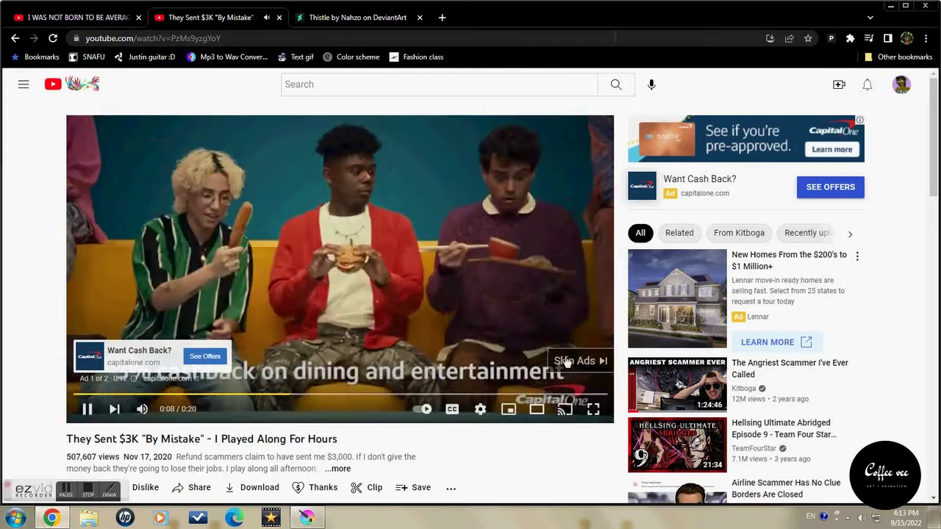
left_click(542, 35)
type("10.67")
key("Return")
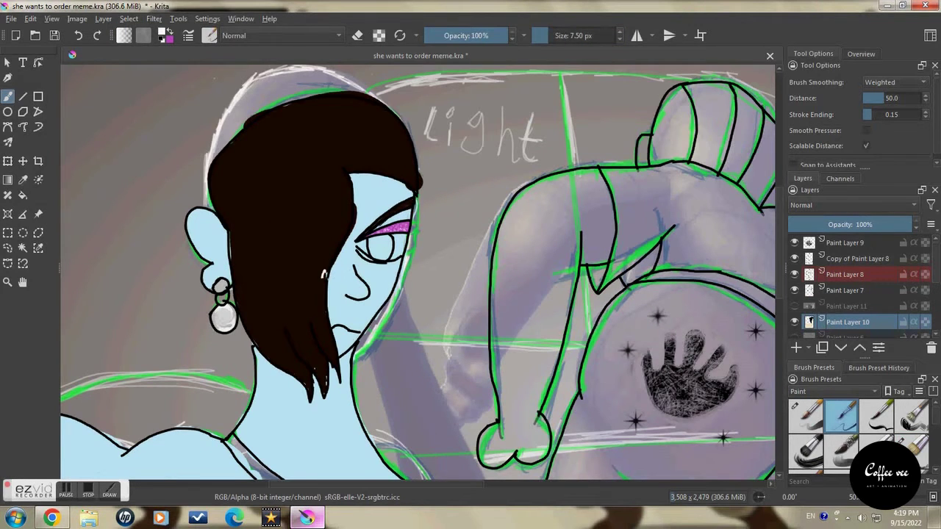
Undo the last stroke on the hair, sample the hair colour and touch up the strand tips with the 7.50 px brush.
key("ctrl+z")
left_click(285, 212, "ctrl")
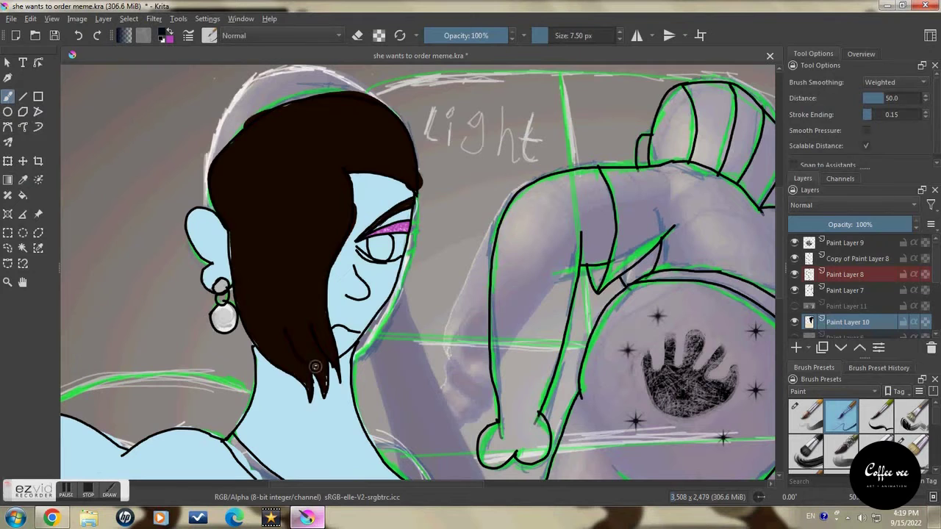
key("e")
key("e")
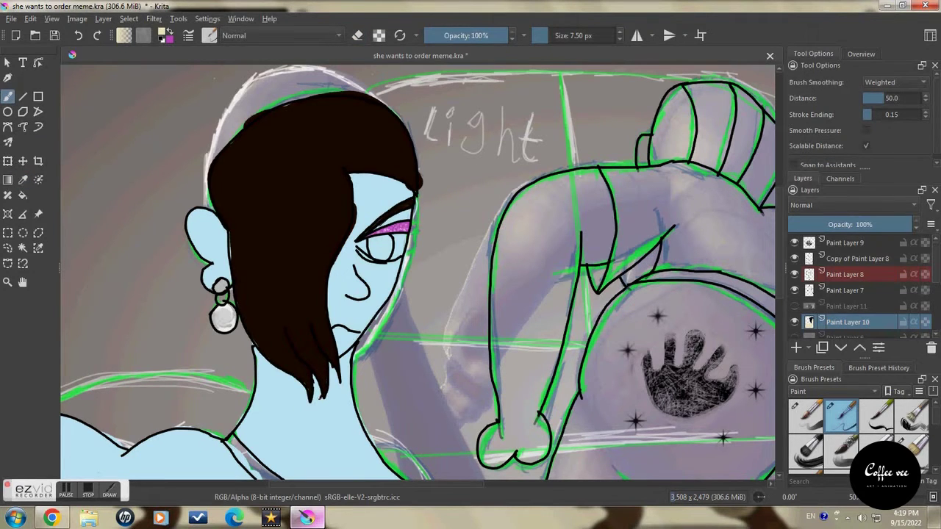
Make Paint Layer 11 visible and add a new paint layer directly above it.
left_click(794, 306)
scroll(626, 360, "down", 5)
scroll(735, 397, "up", 3)
left_click(845, 306)
left_click(794, 306)
left_click(795, 307)
key("Insert")
Set the painting colour to dark purple #130025 and choose another brush preset.
left_click(164, 35)
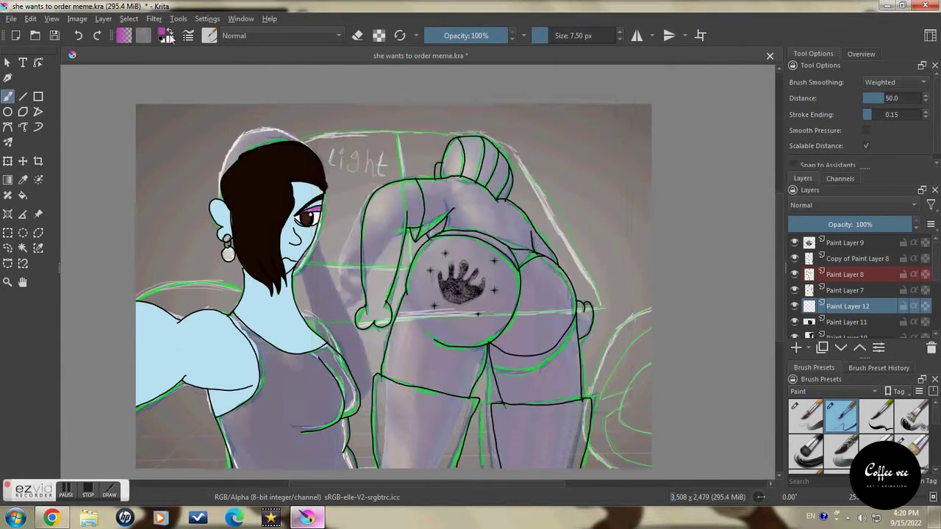
left_click(924, 452)
left_click(398, 149)
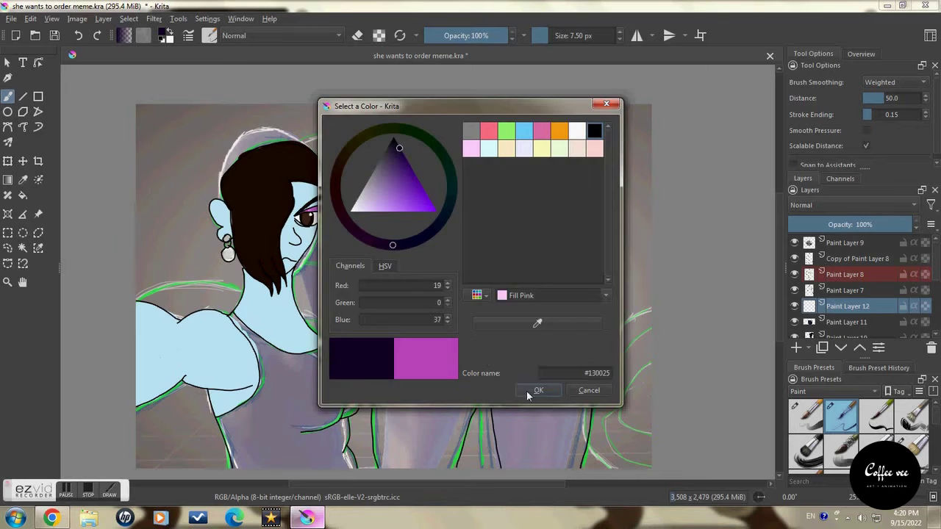
left_click(528, 392)
left_click(818, 462)
scroll(220, 308, "down", 2)
scroll(206, 359, "up", 3)
left_click(296, 276)
mouse_move(294, 236)
left_mouse_down()
mouse_move(285, 349)
mouse_move(281, 262)
mouse_move(290, 309)
mouse_move(242, 308)
mouse_move(182, 283)
mouse_move(283, 319)
mouse_move(326, 269)
mouse_move(322, 325)
mouse_move(346, 316)
mouse_move(336, 263)
mouse_move(266, 230)
left_mouse_up()
left_click(329, 266)
key("ctrl+z")
key("ctrl+z")
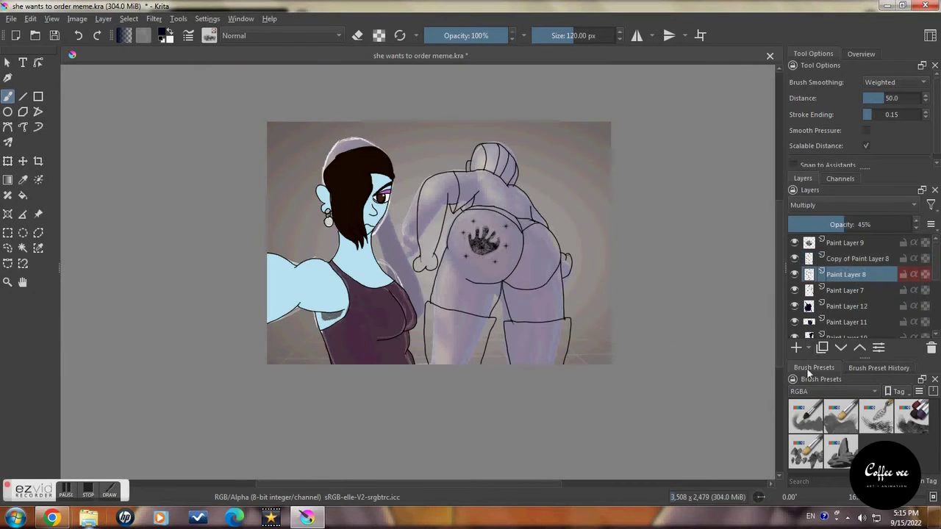
Add a new paint layer above Paint Layer 8 and choose a 110 px brush from the Paint presets.
key("Insert")
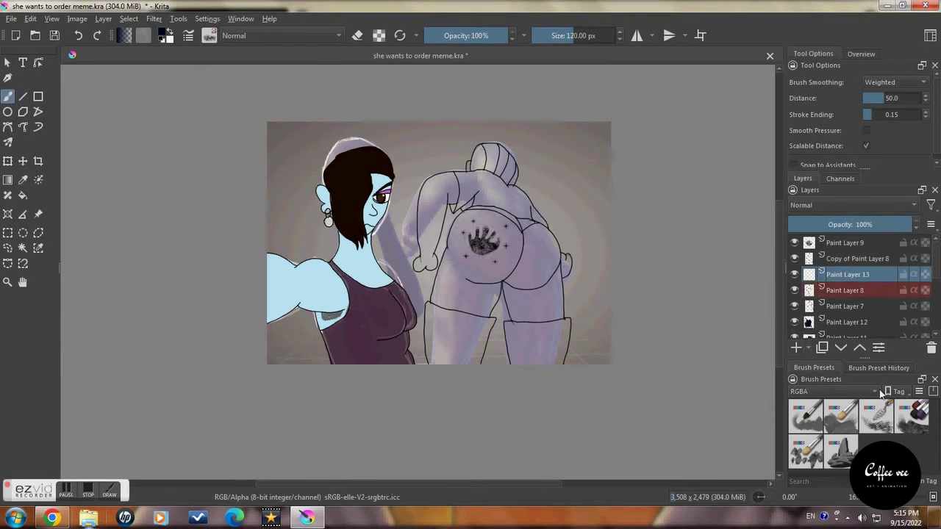
left_click(875, 393)
left_click(844, 365)
left_click(806, 452)
scroll(492, 192, "up", 4)
scroll(485, 197, "down", 2)
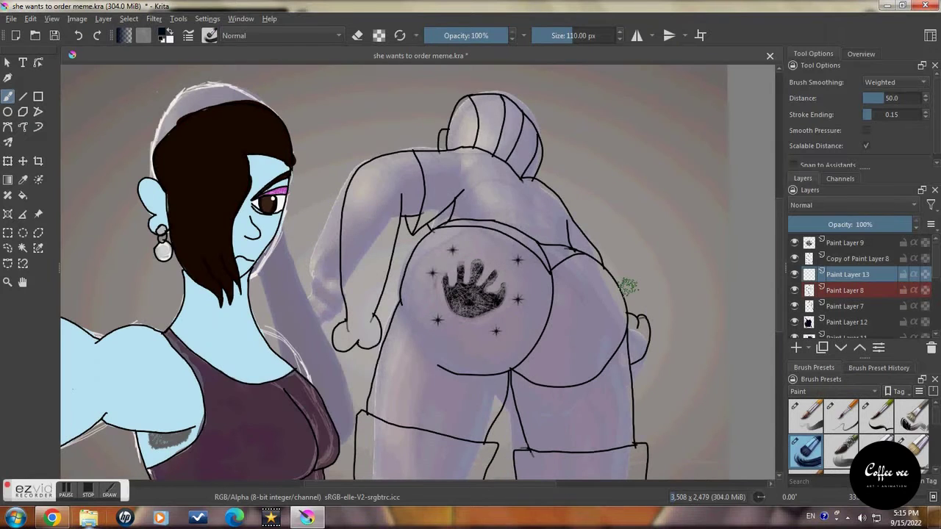
Set the painting colour to #007cc1 and lay broad rough strokes across the rear figure.
left_click(164, 35)
mouse_move(430, 220)
left_mouse_down()
mouse_move(417, 210)
mouse_move(427, 210)
left_mouse_up()
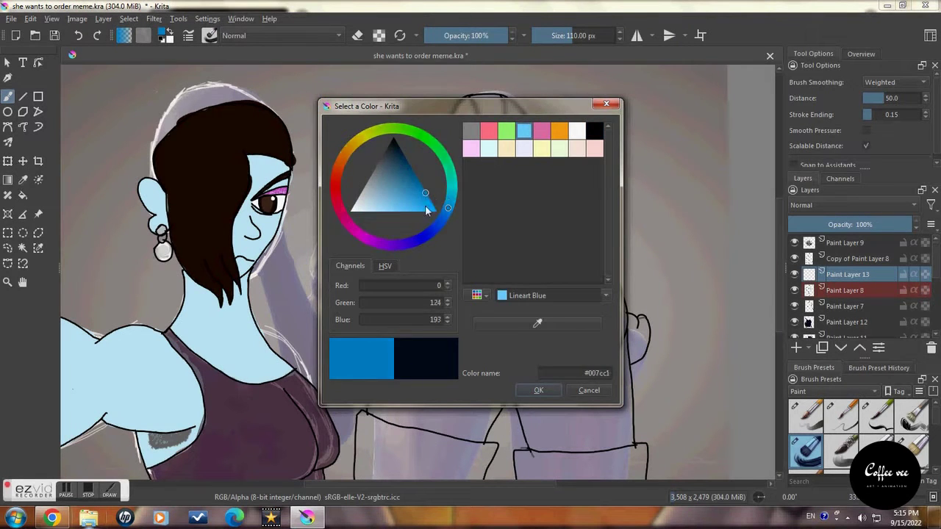
left_click(539, 390)
mouse_move(513, 299)
left_mouse_down()
mouse_move(522, 337)
mouse_move(514, 304)
mouse_move(491, 319)
left_mouse_up()
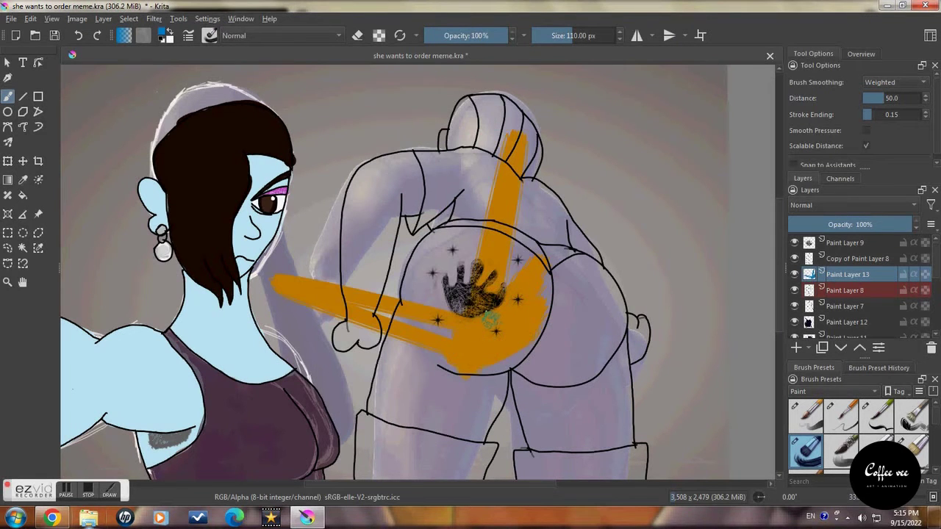
left_click(109, 489)
left_click_drag(315, 97, 313, 156)
left_click(320, 156)
left_click_drag(379, 109, 340, 150)
mouse_move(387, 125)
left_mouse_down()
mouse_move(455, 139)
mouse_move(307, 219)
mouse_move(401, 221)
left_mouse_up()
left_click_drag(404, 184, 426, 220)
left_click_drag(320, 254, 353, 272)
left_click_drag(288, 248, 312, 258)
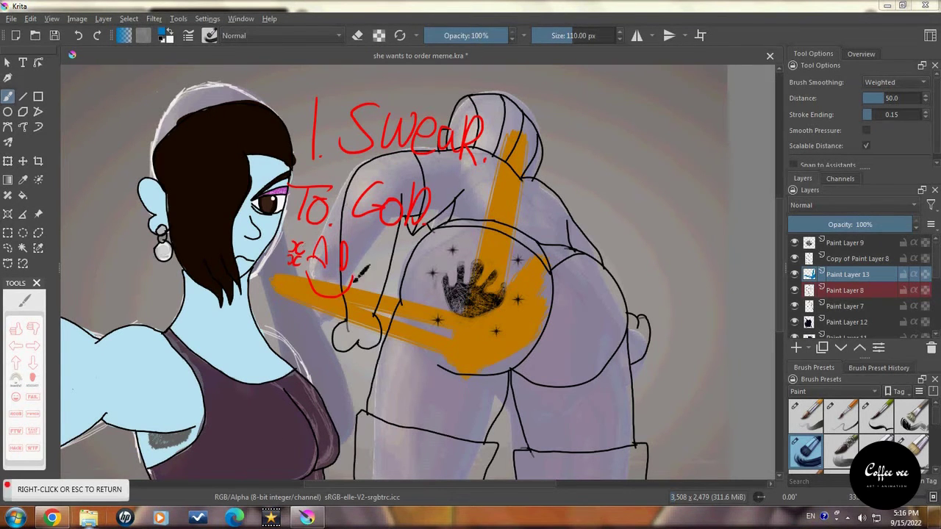
key("Escape")
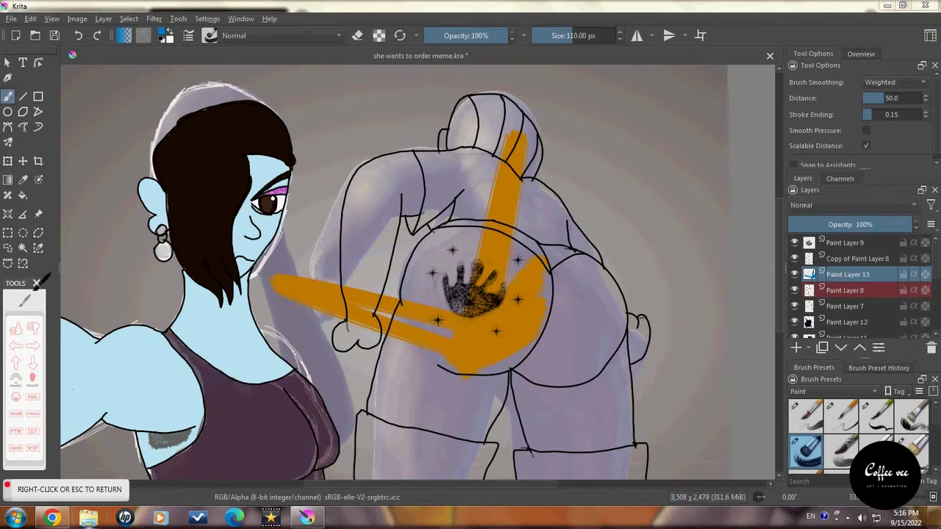
key("Escape")
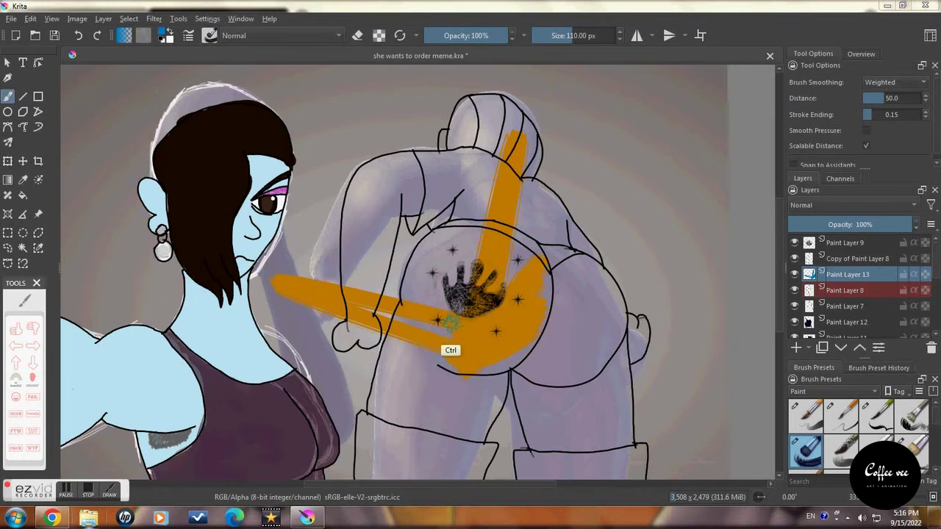
Undo the rough strokes and fill the rear figure's hips around the handprint with the same colour.
left_click(79, 35)
left_click(96, 36)
left_click(78, 35)
mouse_move(499, 286)
left_mouse_down()
mouse_move(445, 320)
mouse_move(436, 305)
left_mouse_up()
mouse_move(504, 355)
left_mouse_down()
mouse_move(473, 369)
mouse_move(440, 348)
mouse_move(410, 345)
mouse_move(406, 310)
mouse_move(494, 367)
mouse_move(499, 358)
mouse_move(471, 429)
mouse_move(462, 392)
mouse_move(451, 395)
mouse_move(421, 351)
mouse_move(369, 366)
mouse_move(392, 353)
left_mouse_up()
mouse_move(507, 357)
left_mouse_down()
mouse_move(535, 278)
mouse_move(518, 260)
mouse_move(476, 266)
left_mouse_up()
mouse_move(415, 305)
left_mouse_down()
mouse_move(452, 236)
mouse_move(540, 269)
mouse_move(432, 242)
mouse_move(414, 281)
mouse_move(475, 233)
mouse_move(441, 230)
left_mouse_up()
mouse_move(450, 374)
left_mouse_down()
mouse_move(530, 362)
mouse_move(553, 379)
mouse_move(604, 369)
mouse_move(612, 396)
mouse_move(558, 329)
mouse_move(537, 281)
mouse_move(560, 292)
mouse_move(577, 271)
mouse_move(618, 317)
mouse_move(541, 272)
left_mouse_up()
Fill the rear figure's thigh and lowered arm with the same colour using a finer brush of about 51 px.
left_click(876, 416)
left_click_drag(430, 390, 441, 390)
mouse_move(446, 427)
left_mouse_down()
mouse_move(431, 402)
mouse_move(377, 386)
mouse_move(368, 413)
mouse_move(381, 405)
mouse_move(457, 429)
mouse_move(374, 413)
left_mouse_up()
mouse_move(385, 227)
left_mouse_down()
mouse_move(349, 312)
mouse_move(371, 264)
mouse_move(375, 211)
mouse_move(344, 232)
left_mouse_up()
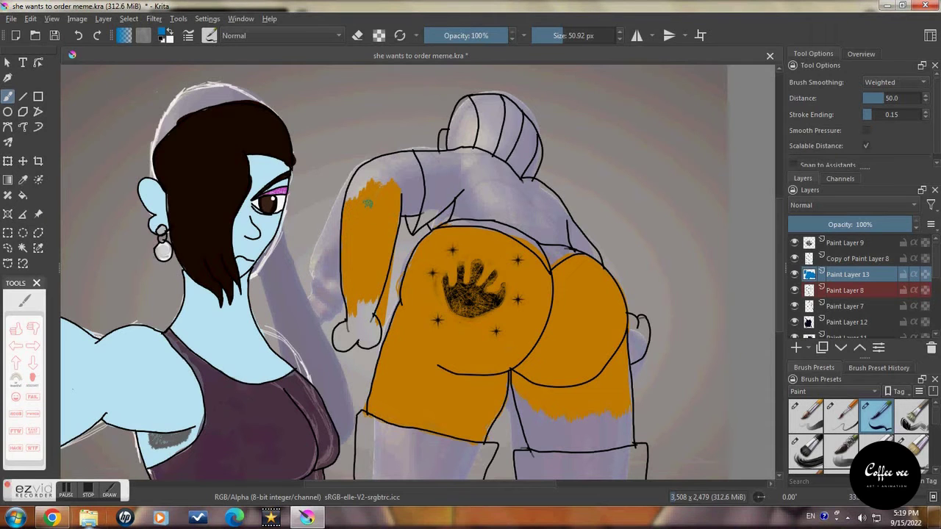
mouse_move(397, 194)
left_mouse_down()
mouse_move(362, 179)
mouse_move(351, 200)
mouse_move(391, 193)
mouse_move(414, 215)
mouse_move(411, 173)
mouse_move(403, 212)
mouse_move(406, 196)
mouse_move(388, 178)
mouse_move(398, 158)
mouse_move(362, 170)
left_mouse_up()
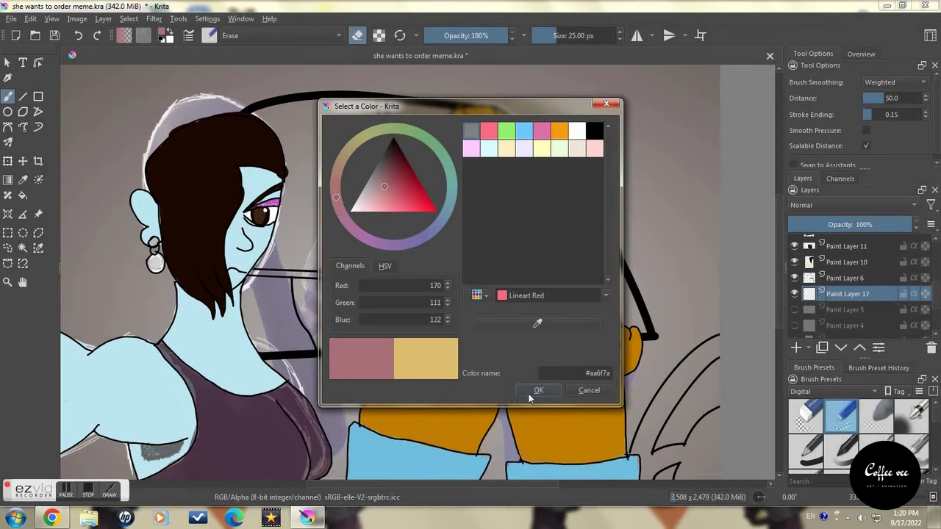
Set the colour to #aa6f7a and paint the background around the window frame on Paint Layer 17 with a 600 px airbrush.
left_click(537, 390)
left_click(911, 415)
mouse_move(132, 208)
left_mouse_down()
mouse_move(136, 96)
mouse_move(82, 147)
mouse_move(199, 77)
mouse_move(146, 281)
mouse_move(250, 411)
mouse_move(294, 434)
mouse_move(324, 441)
mouse_move(338, 404)
mouse_move(308, 401)
mouse_move(345, 367)
left_mouse_up()
mouse_move(647, 198)
left_mouse_down()
mouse_move(507, 69)
mouse_move(217, 73)
mouse_move(724, 92)
left_mouse_up()
mouse_move(724, 125)
left_mouse_down()
mouse_move(665, 240)
mouse_move(682, 253)
left_mouse_up()
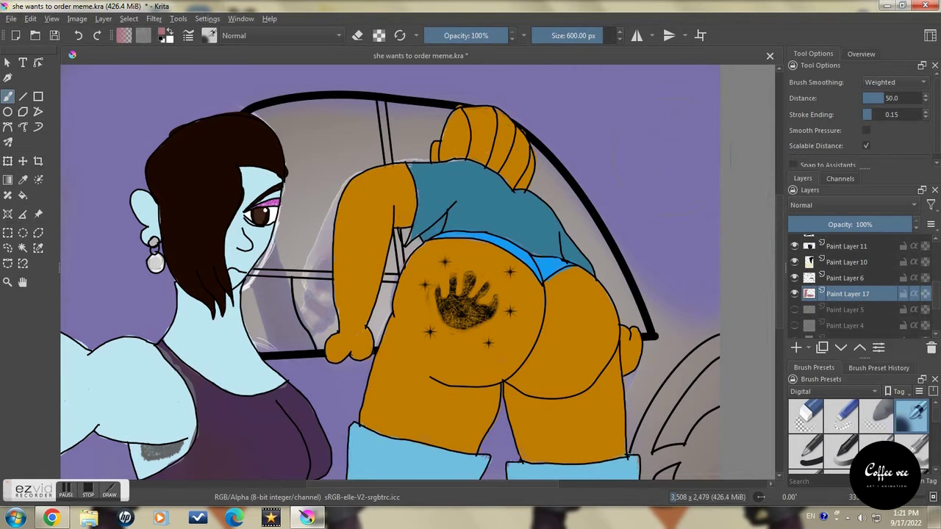
mouse_move(658, 335)
left_mouse_down()
mouse_move(677, 441)
mouse_move(632, 456)
mouse_move(646, 361)
mouse_move(639, 301)
mouse_move(621, 287)
left_mouse_up()
Switch to the eraser preset and add a new paint layer directly above Paint Layer 17.
scroll(938, 297, "down", 3)
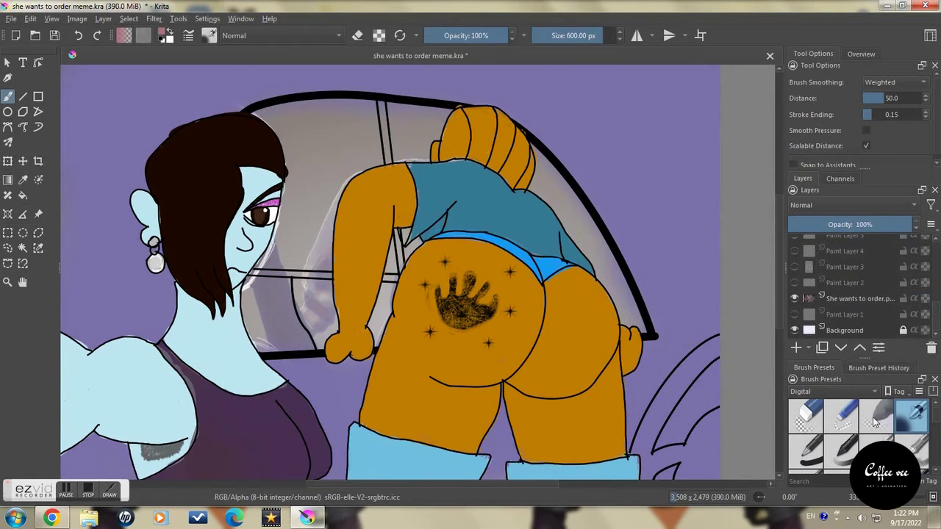
left_click(842, 415)
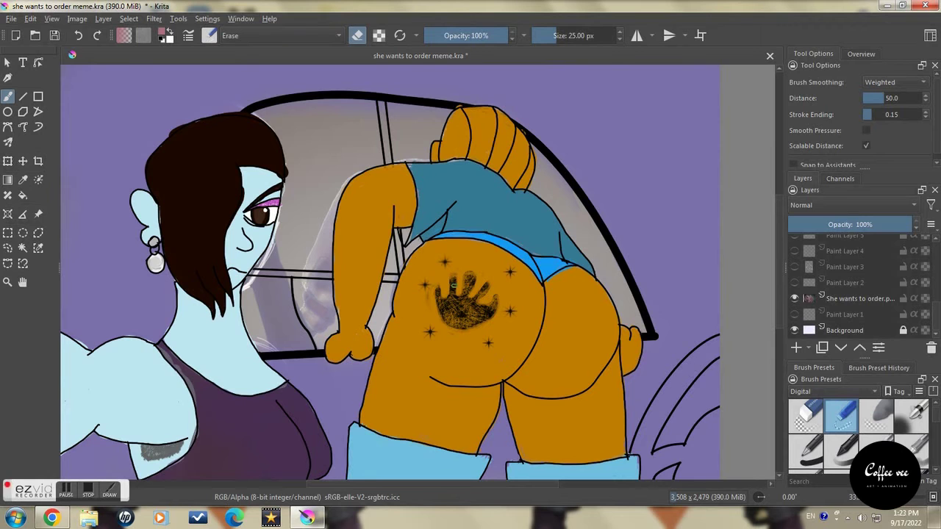
left_click(867, 315)
left_click_drag(934, 311, 934, 283)
left_click(866, 316)
left_click(800, 347)
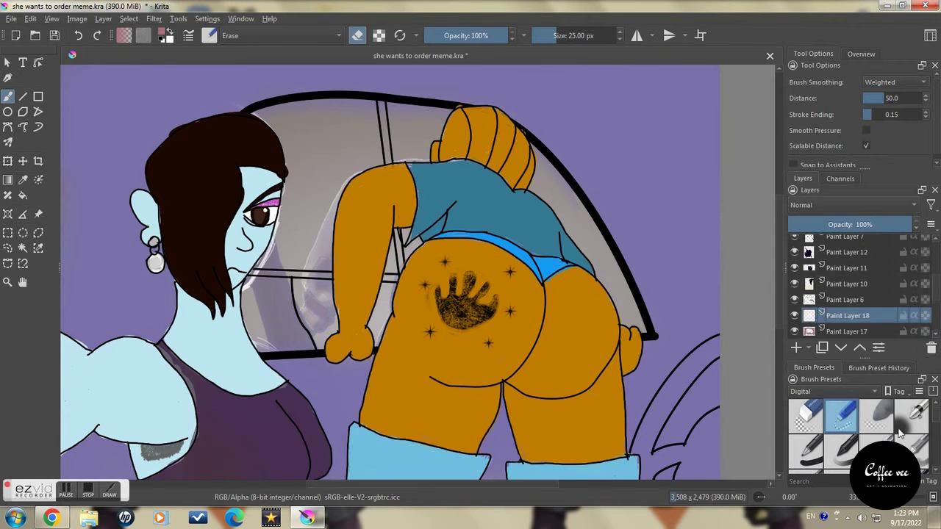
Fill the curved wheel shape in the artwork's lower right corner with light grey using a 40 px brush, correcting stray strokes.
left_click(813, 442)
left_click(161, 33)
left_click_drag(374, 190, 360, 188)
left_click(538, 389)
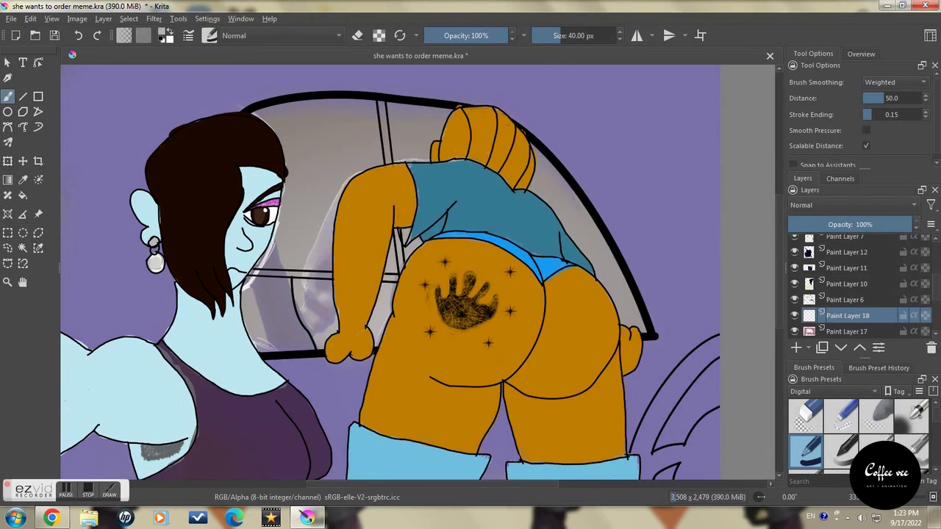
mouse_move(663, 424)
left_mouse_down()
mouse_move(638, 442)
mouse_move(714, 353)
mouse_move(653, 413)
mouse_move(672, 385)
left_mouse_up()
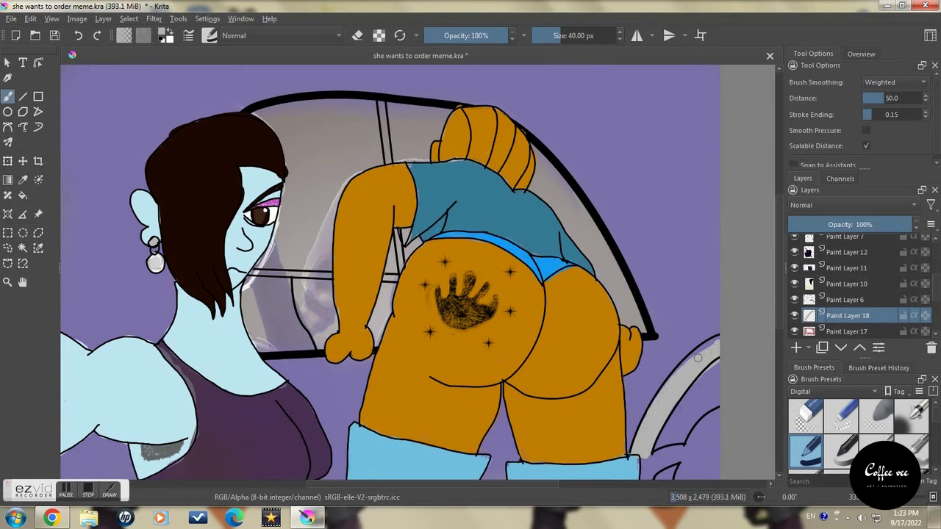
left_click_drag(662, 463, 713, 441)
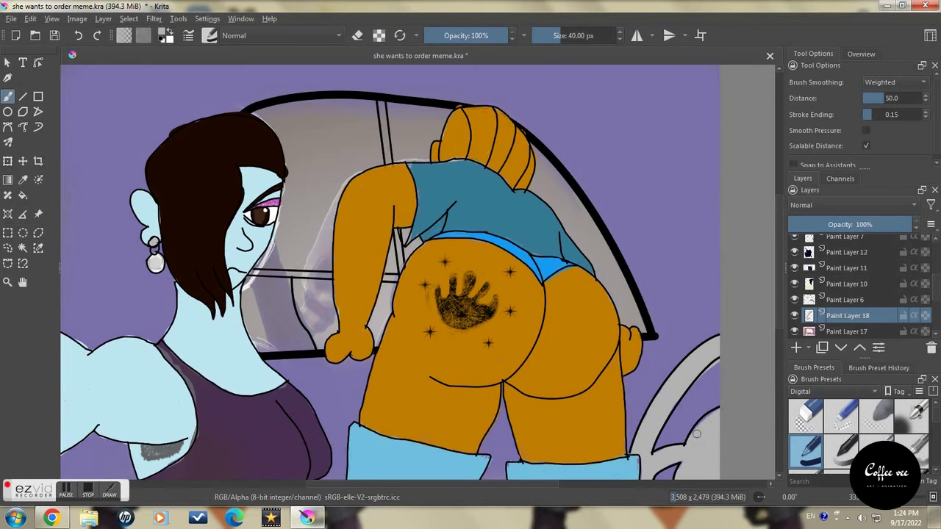
key("ctrl+z")
key("e")
key("ctrl+z")
key("e")
Paint the vertical bar of the window white, redoing the first stroke.
left_click(170, 37)
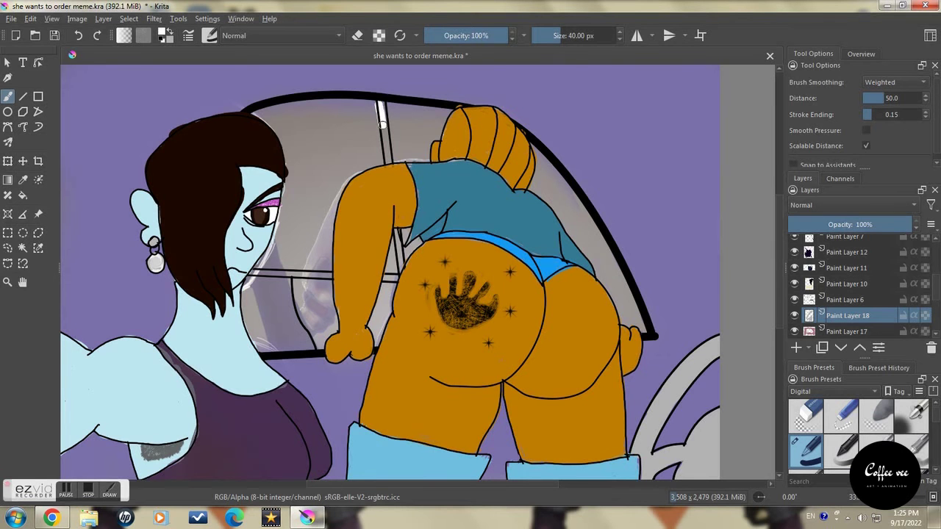
key("ctrl+z")
left_click_drag(381, 104, 382, 124)
left_click_drag(390, 174, 400, 278)
left_click(52, 518)
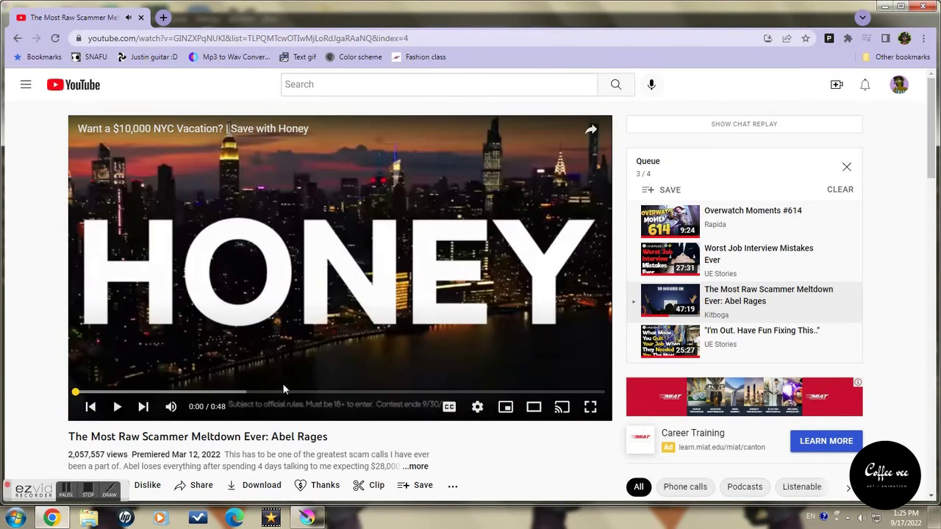
key("alt+Tab")
Fill the curved shape in the window's lower section behind the front figure's neck and erase the paint outside its outline.
mouse_move(305, 343)
left_mouse_down()
mouse_move(283, 317)
mouse_move(263, 339)
mouse_move(243, 295)
mouse_move(262, 282)
mouse_move(282, 279)
mouse_move(252, 324)
mouse_move(295, 346)
mouse_move(259, 345)
mouse_move(282, 321)
mouse_move(285, 290)
mouse_move(291, 316)
mouse_move(286, 289)
mouse_move(295, 324)
mouse_move(270, 294)
mouse_move(252, 295)
mouse_move(257, 285)
mouse_move(281, 310)
left_mouse_up()
key("e")
left_click_drag(292, 277, 297, 288)
left_click_drag(316, 358, 322, 353)
key("e")
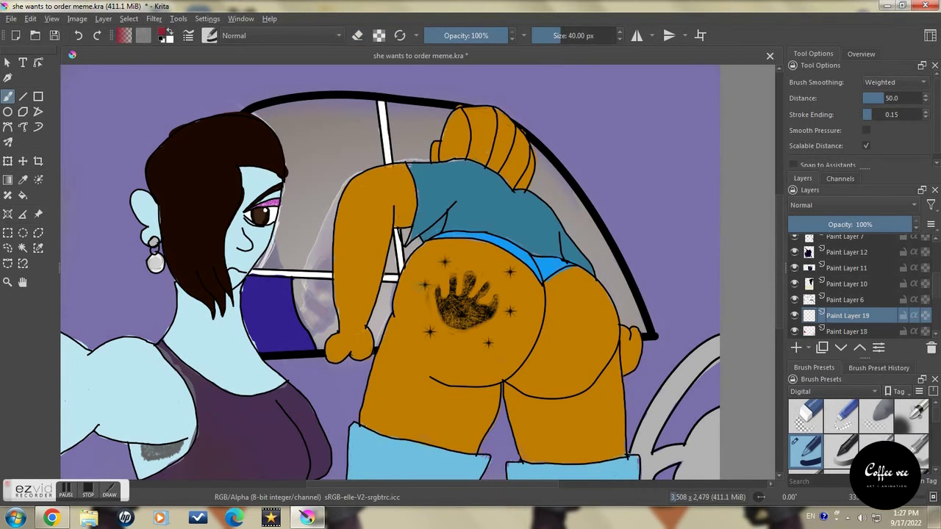